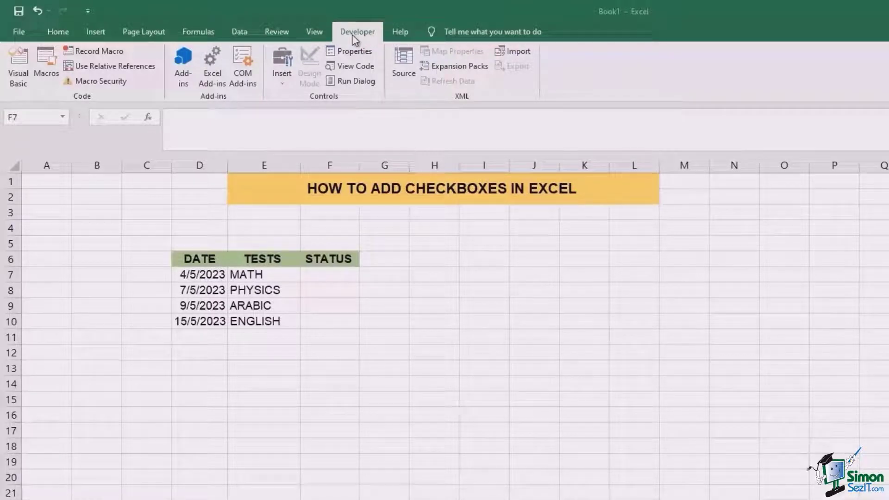
Step: Enable the Developer tab through the ribbon customisation settings
left_click(352, 34)
right_click(352, 34)
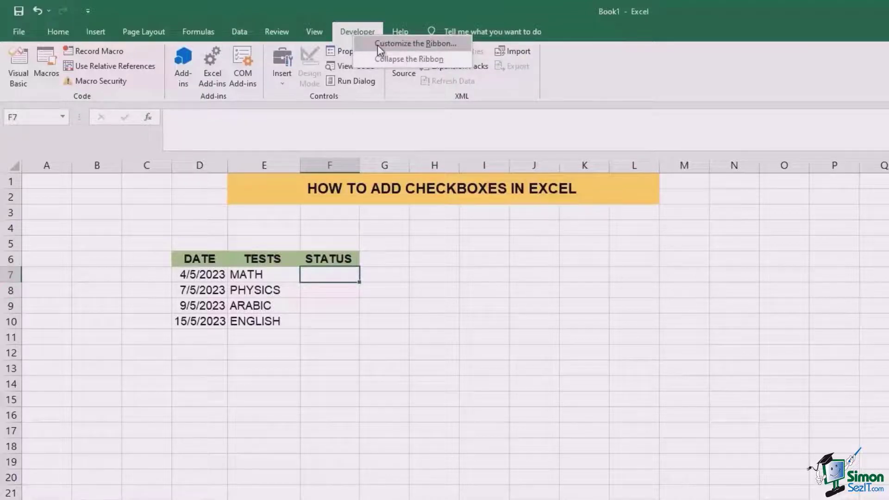
left_click(377, 45)
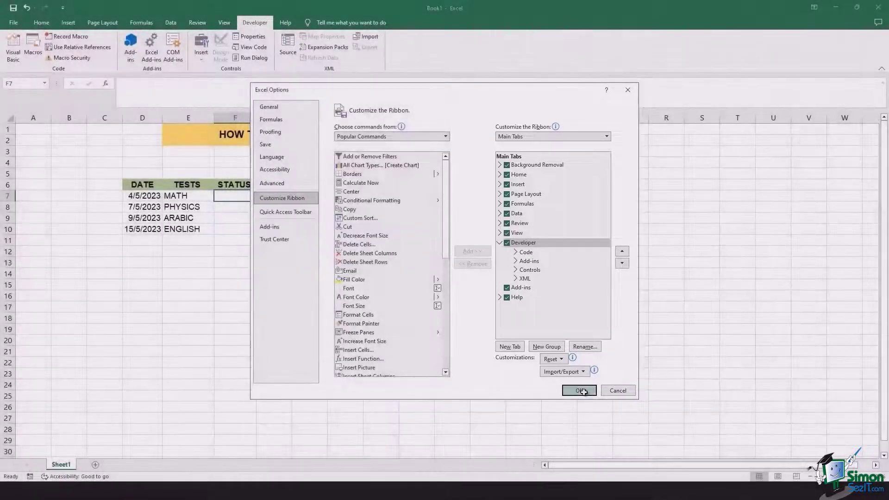
left_click(580, 390)
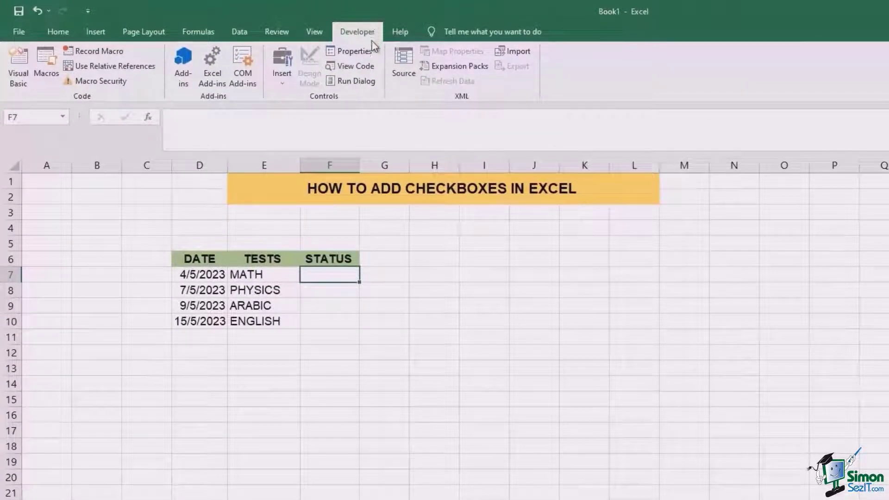
Step: Draw a Form Control check box in cell F7 and delete its default label text
left_click(280, 74)
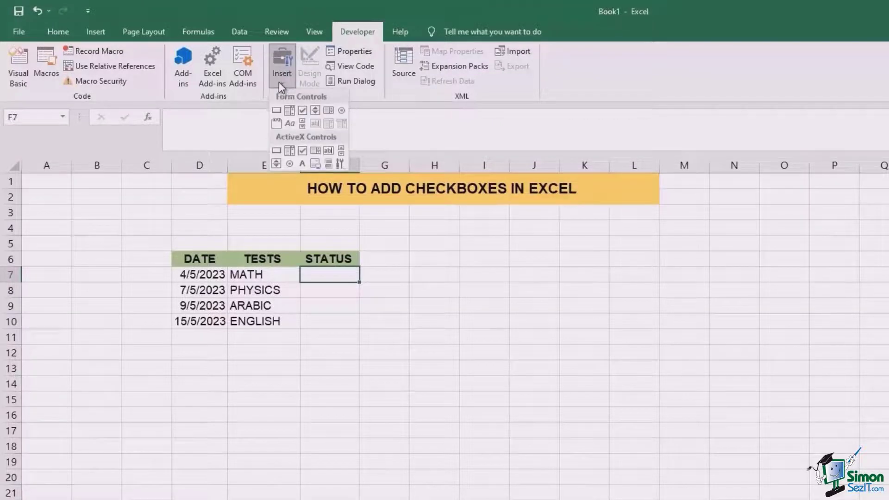
left_click(303, 112)
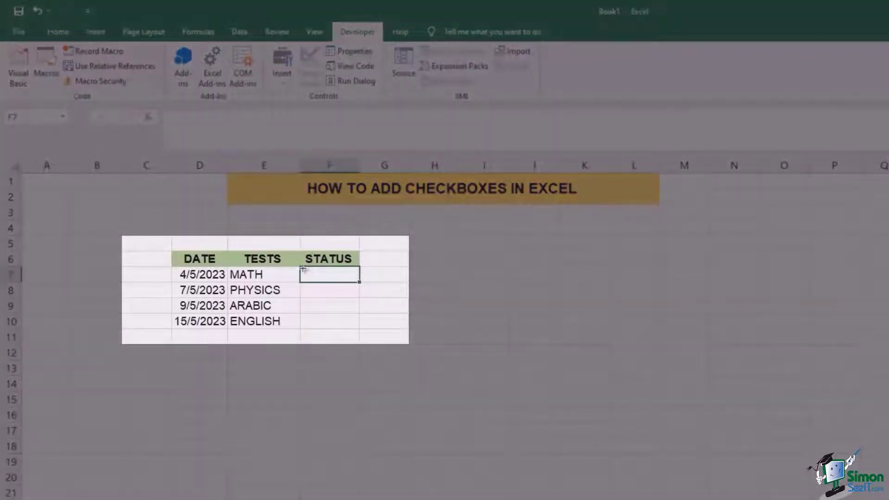
left_click_drag(302, 268, 357, 278)
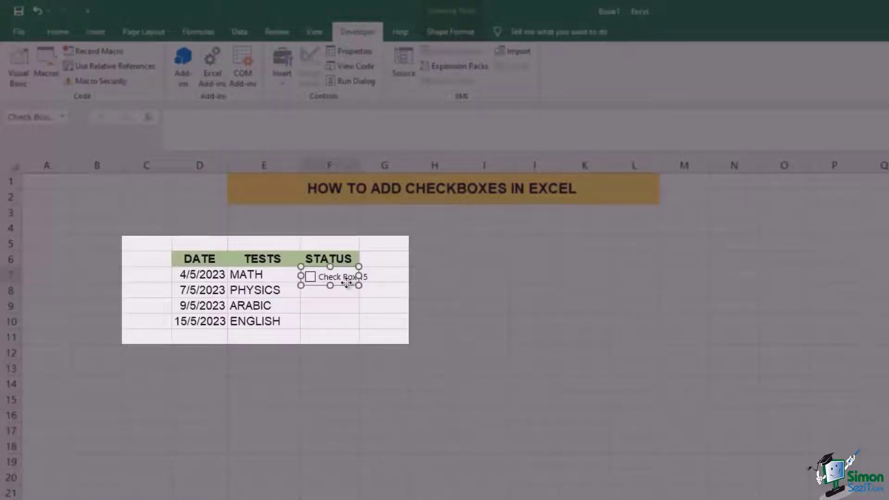
left_click(342, 275)
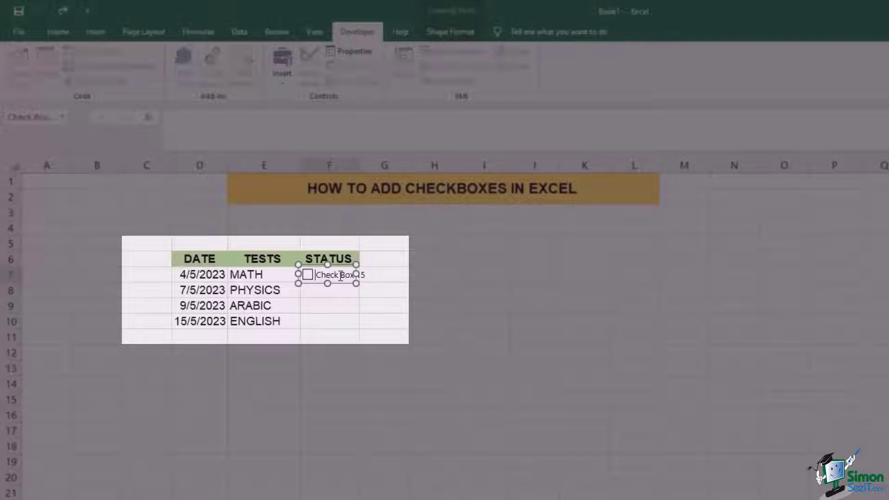
left_click_drag(331, 275, 363, 275)
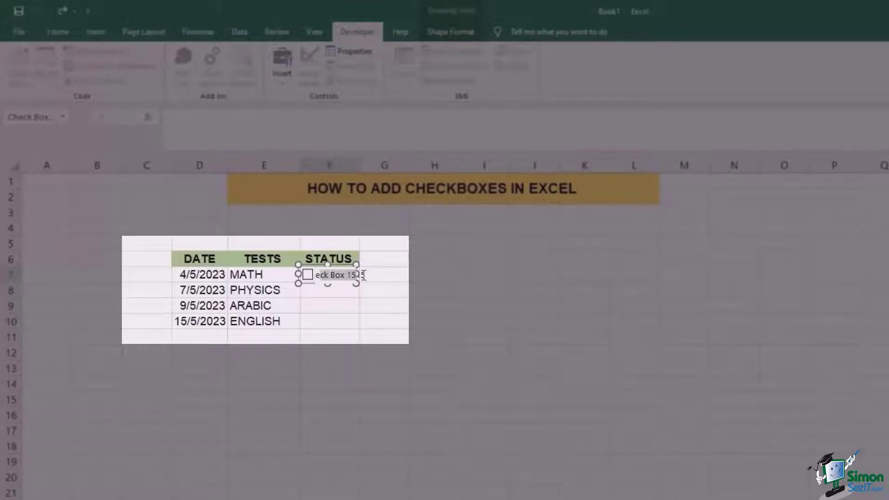
key("BackSpace")
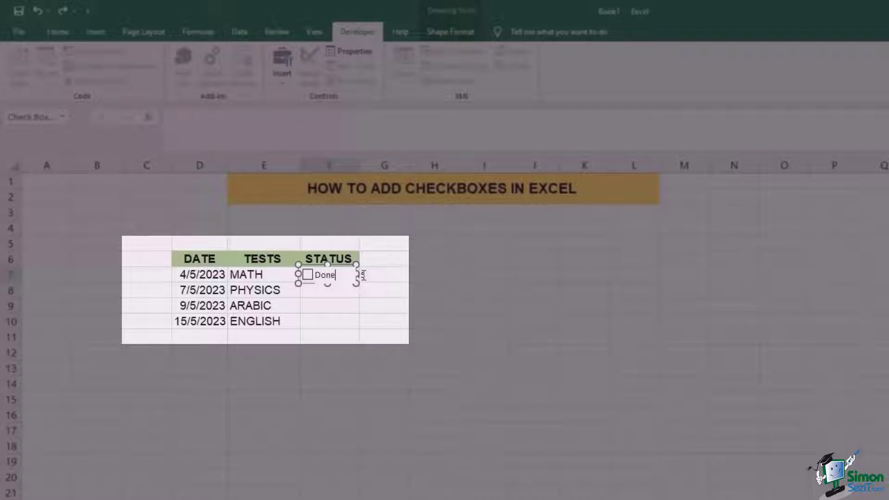
Step: Finish the Done label, then toggle the F7 check box on and off, ending ticked
left_click(370, 277)
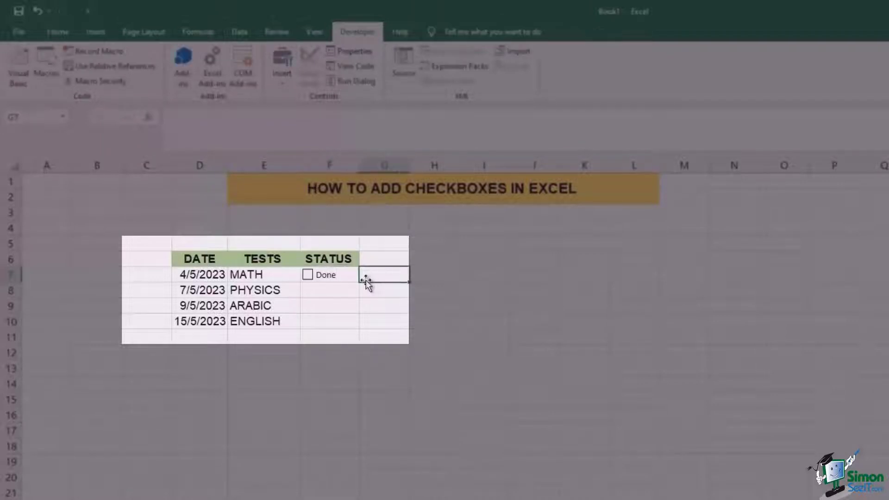
left_click(337, 279)
left_click(326, 284)
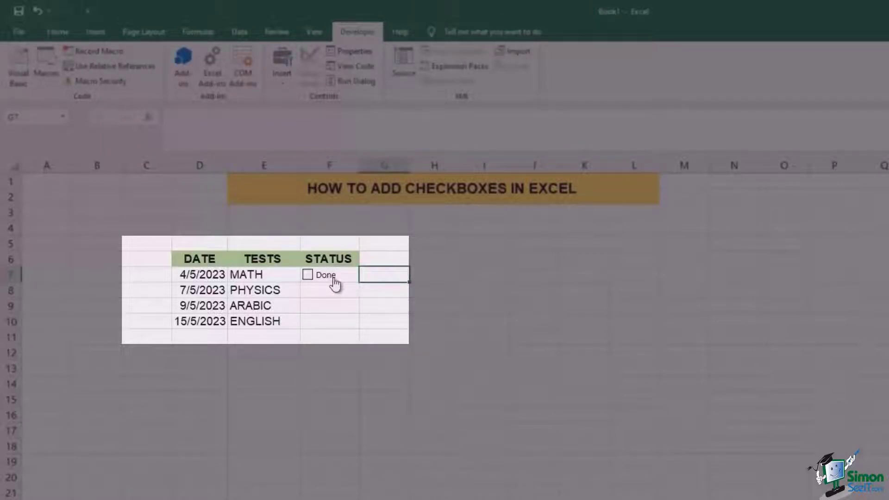
left_click(371, 289)
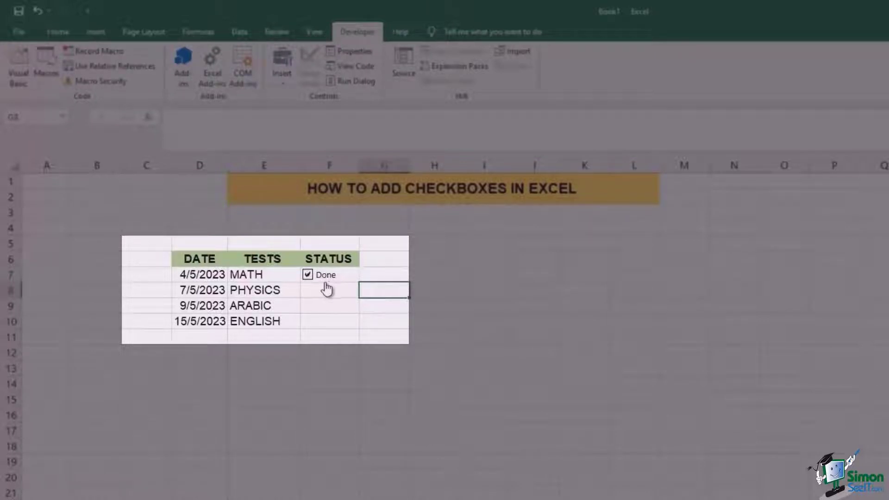
left_click(328, 278)
left_click(373, 274)
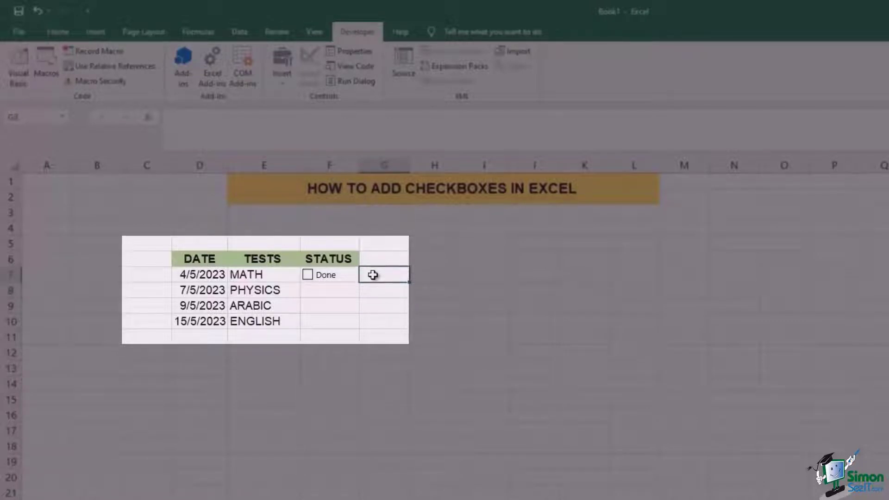
key("Left")
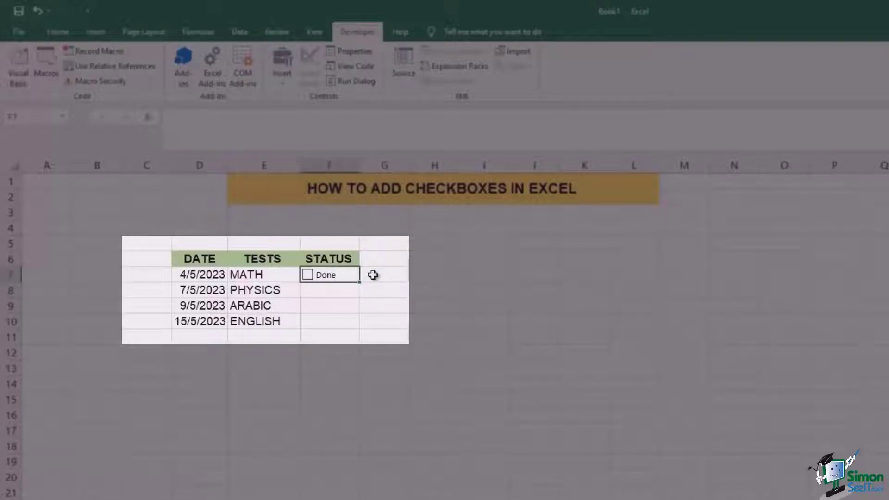
left_click(329, 277)
left_click(321, 278)
left_click(333, 291)
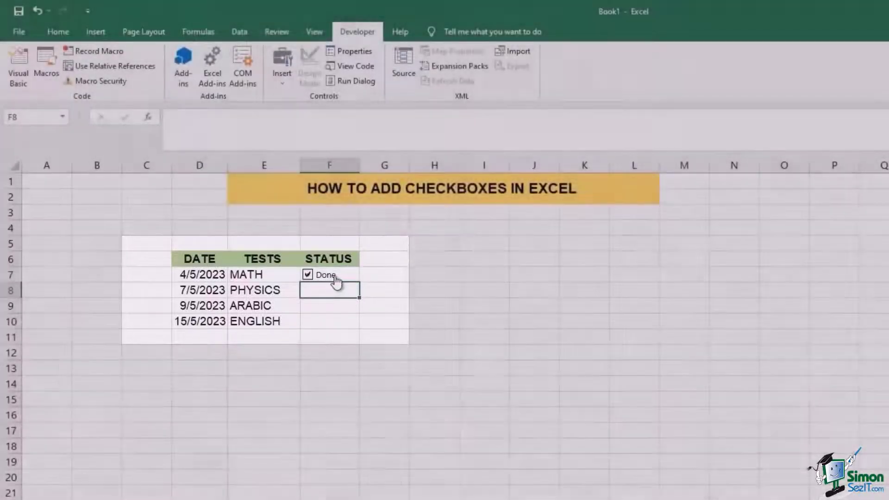
Step: Set the MATH check box's Cell link to $F$7 in Format Control
left_click(336, 281)
left_click(337, 280)
right_click(336, 279)
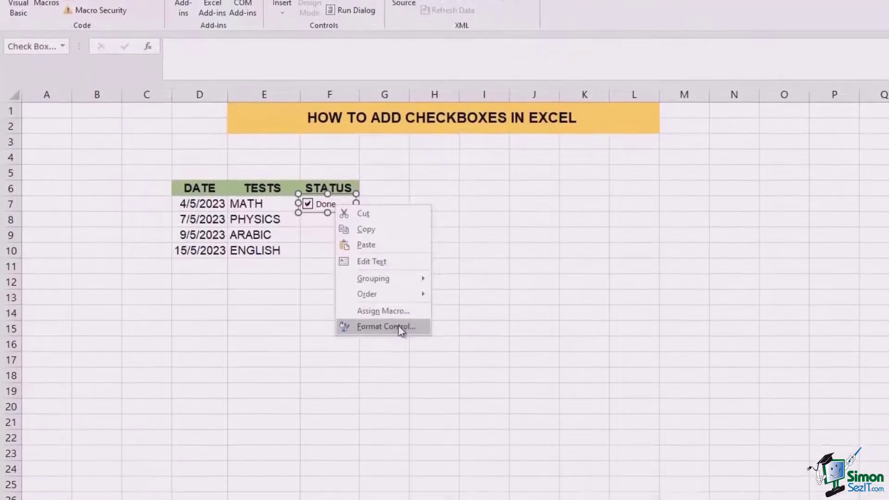
left_click(398, 397)
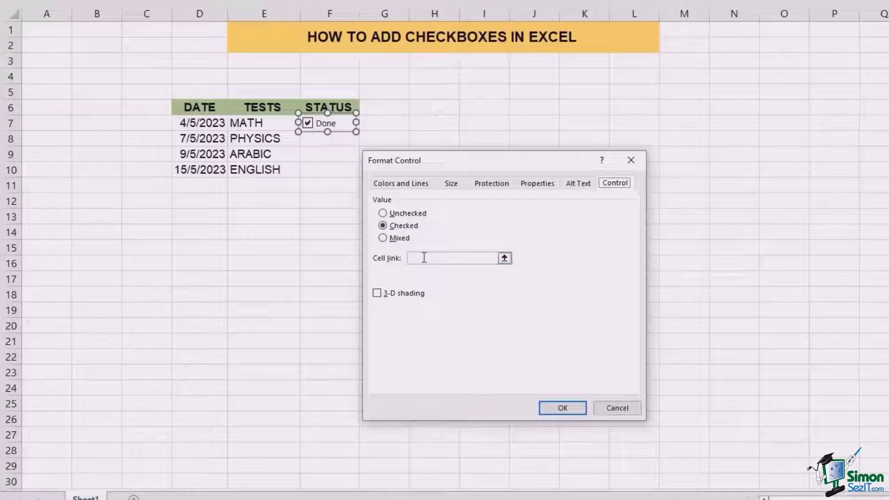
left_click(423, 258)
left_click(378, 126)
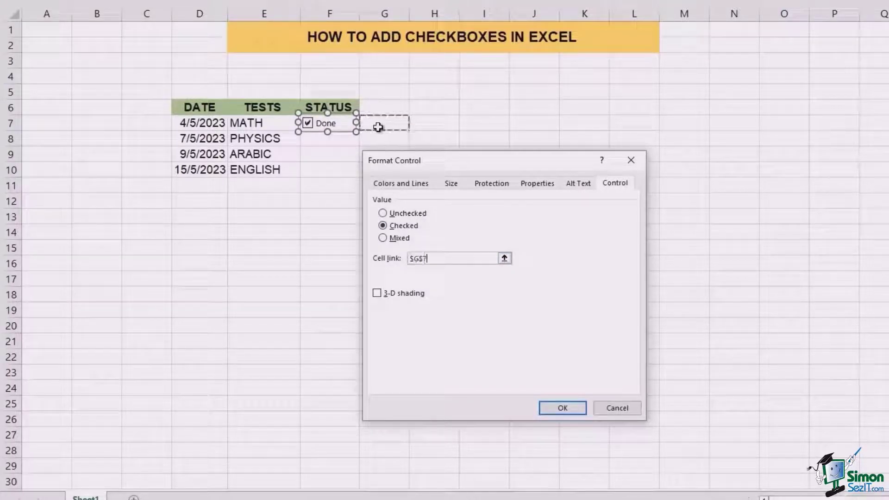
left_click(419, 258)
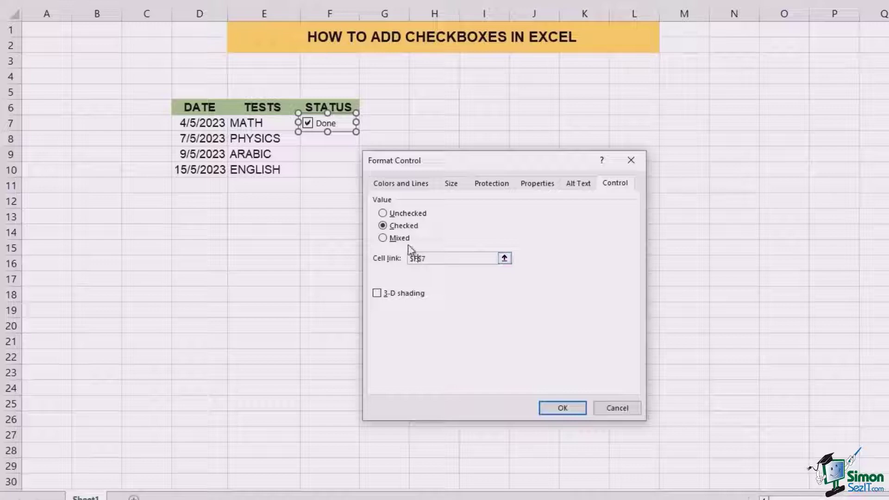
left_click(569, 406)
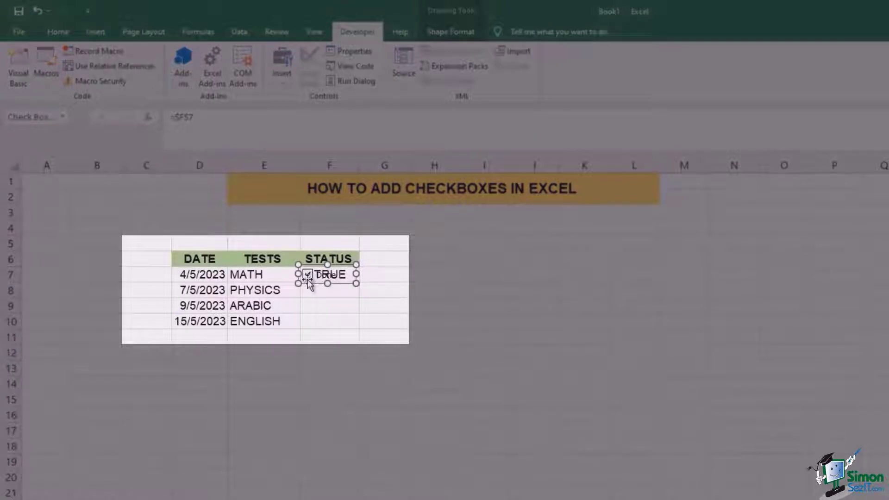
Step: Toggle the box to see FALSE then TRUE in F7, and fill it down to F10
left_click(308, 289)
left_click(308, 277)
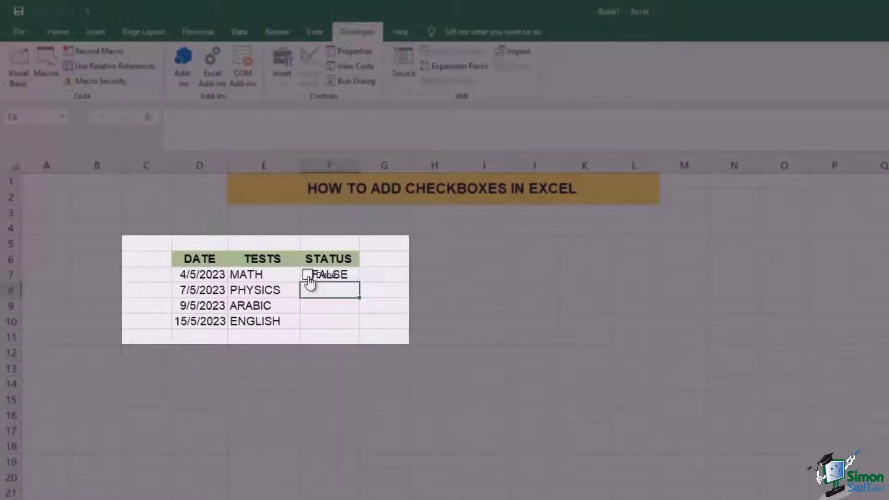
left_click(334, 282)
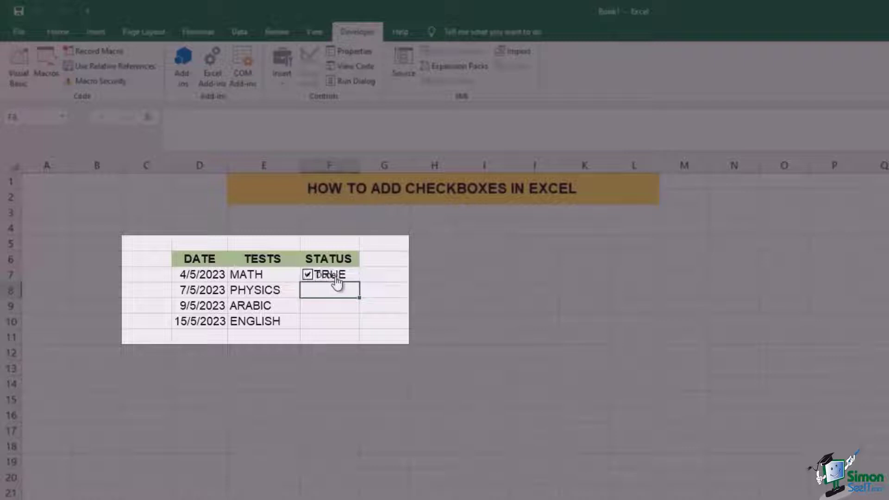
left_click_drag(358, 282, 355, 330)
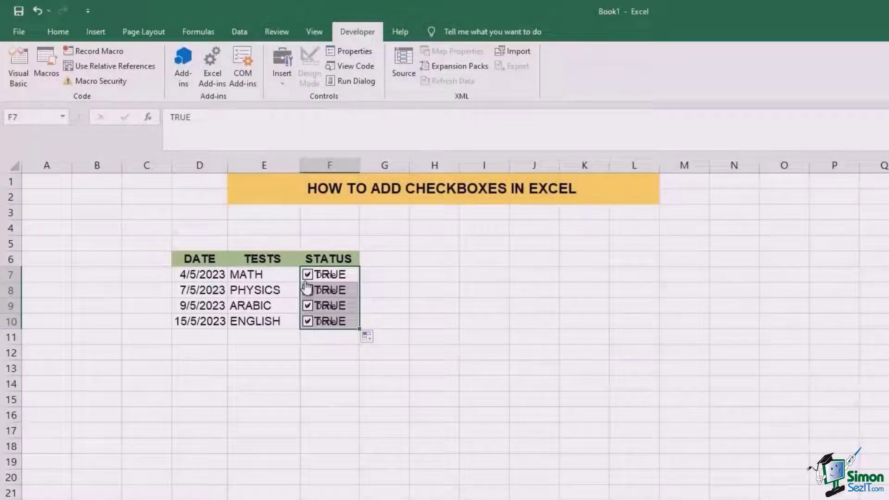
Step: Make the F7:F10 font colour white to hide the TRUE/FALSE values
left_click(60, 32)
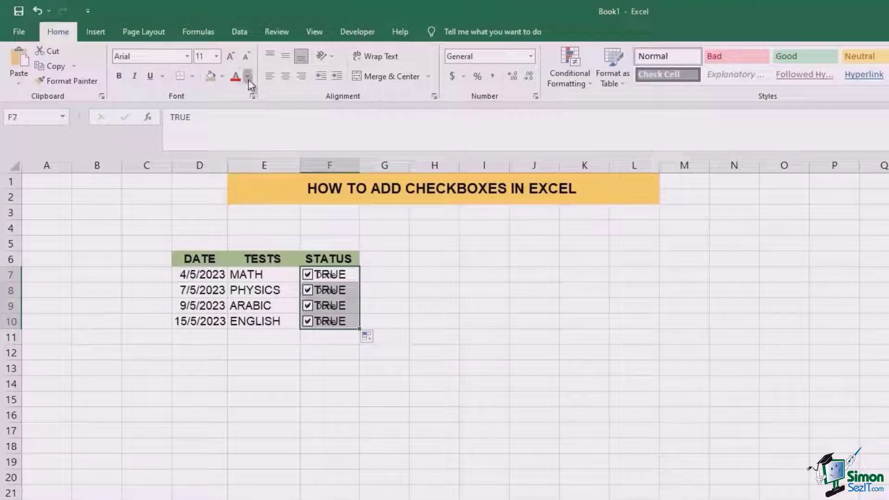
left_click(248, 79)
left_click(238, 123)
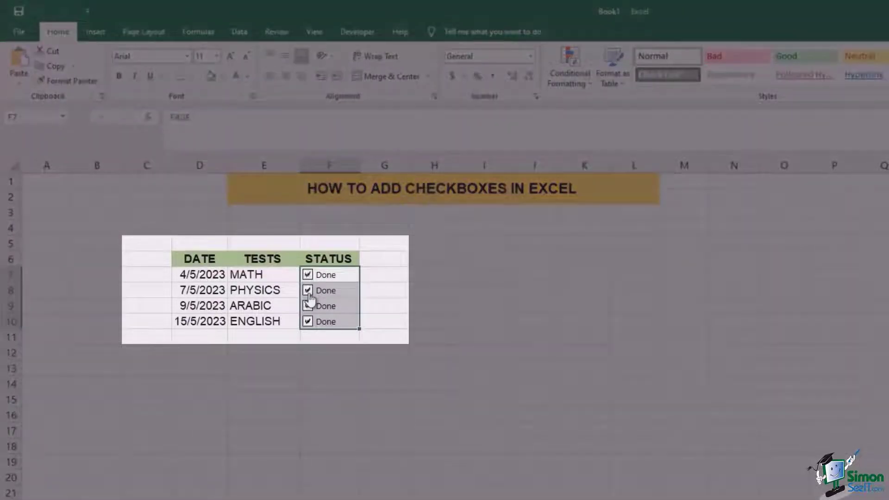
Step: Test the check boxes with undo and redo, leaving the ENGLISH box ticked
key("space")
left_click(367, 306)
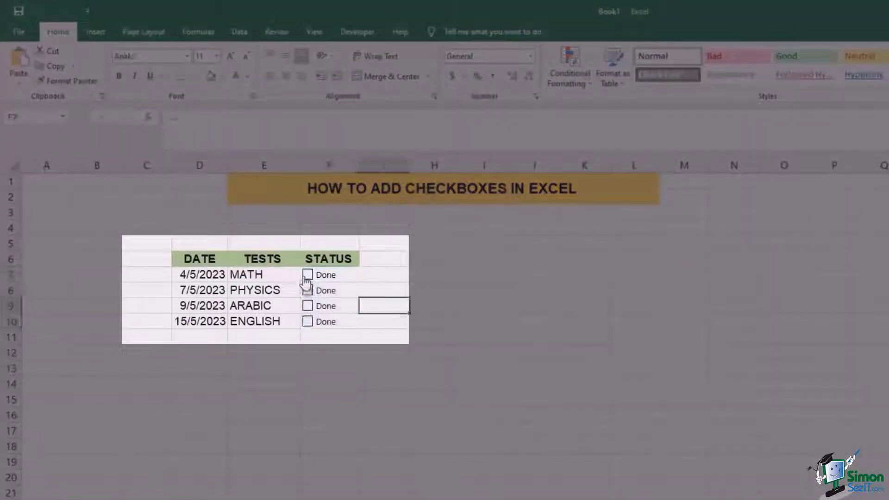
key("ctrl+z")
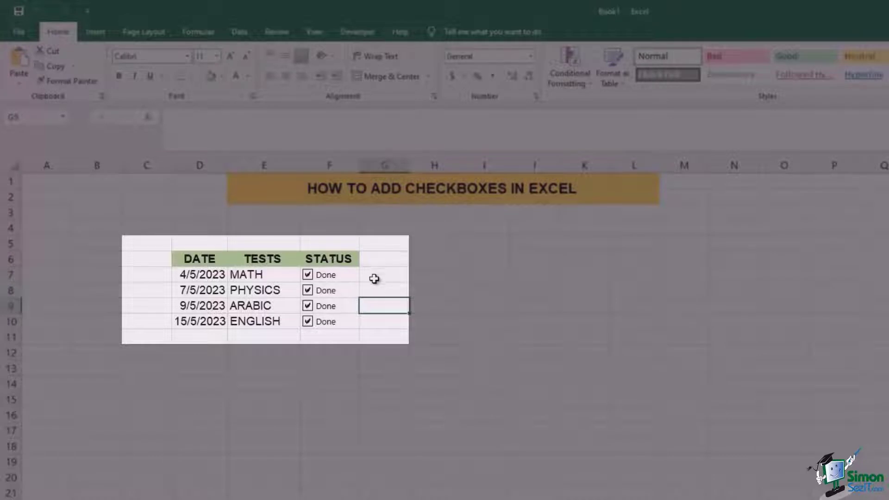
left_click(374, 279)
key("ctrl+y")
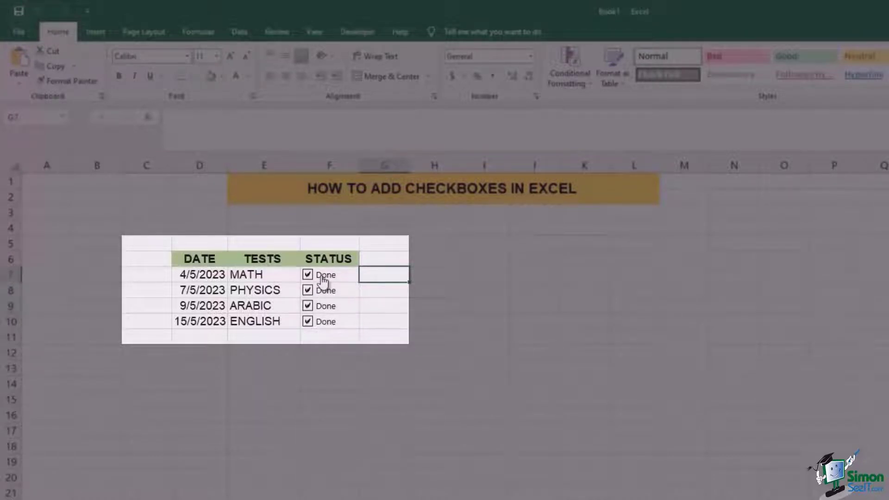
key("ctrl+y")
left_click(325, 330)
left_click(326, 318)
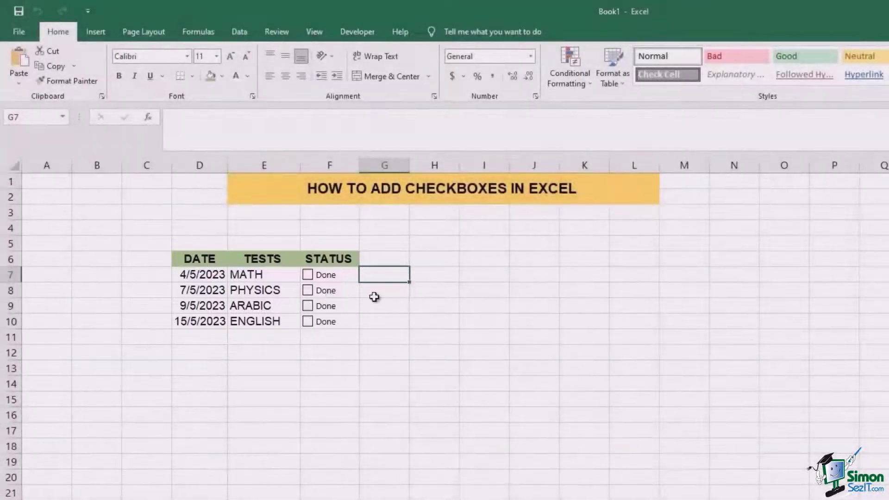
left_click(374, 297)
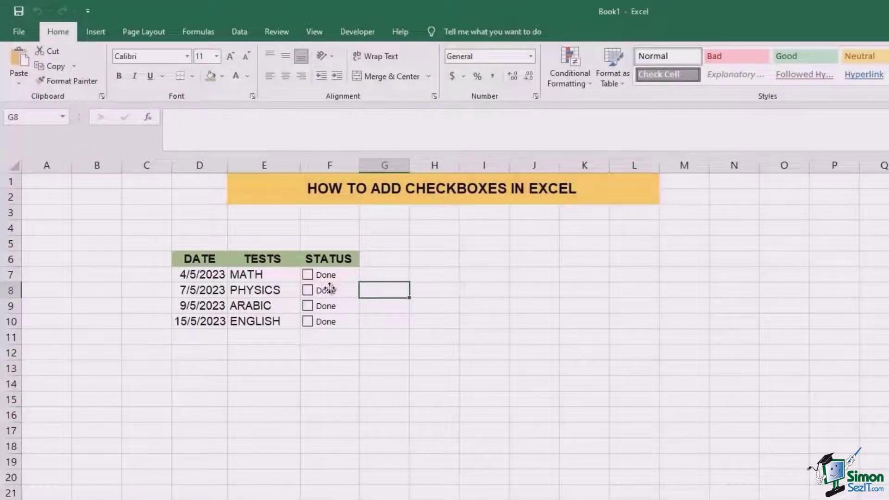
Step: Change the PHYSICS check box's cell link from F7 to F8 and tick it to test
right_click(331, 288)
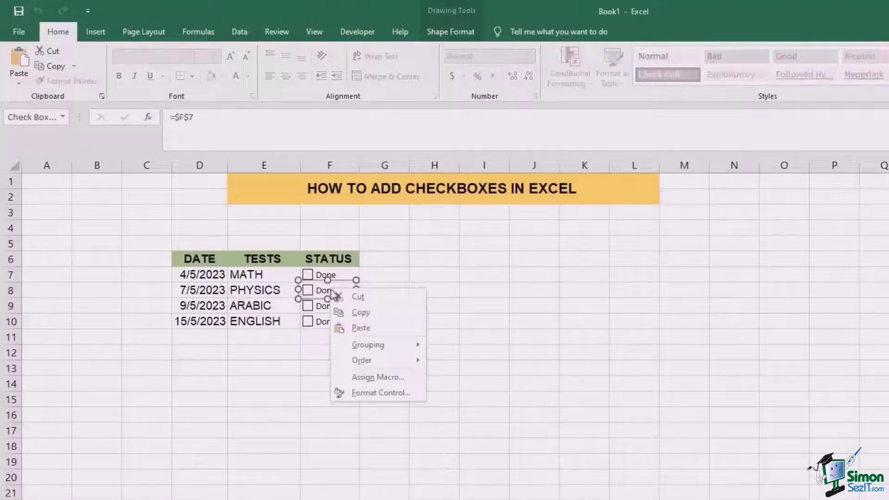
left_click(377, 392)
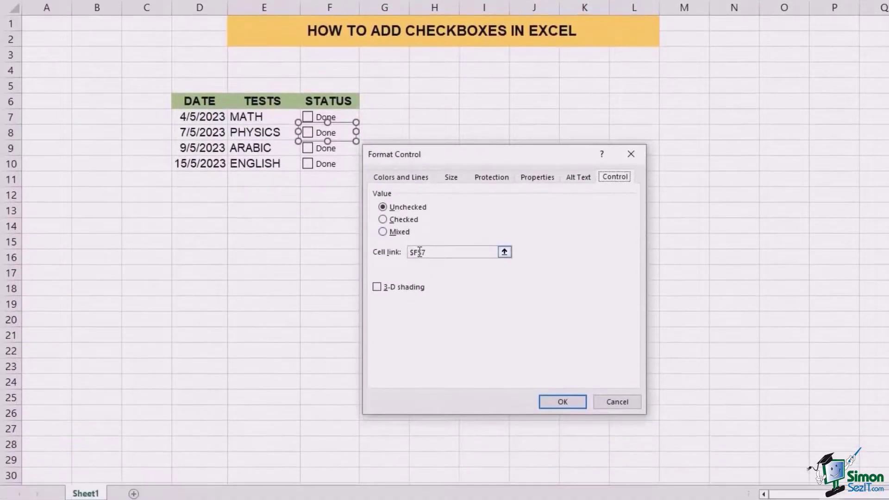
left_click(420, 252)
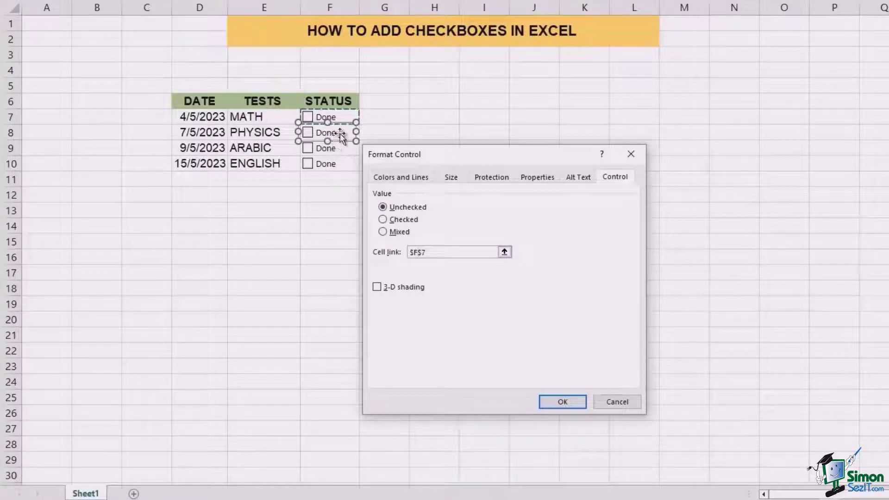
double_click(420, 252)
left_click(426, 252)
left_click(562, 402)
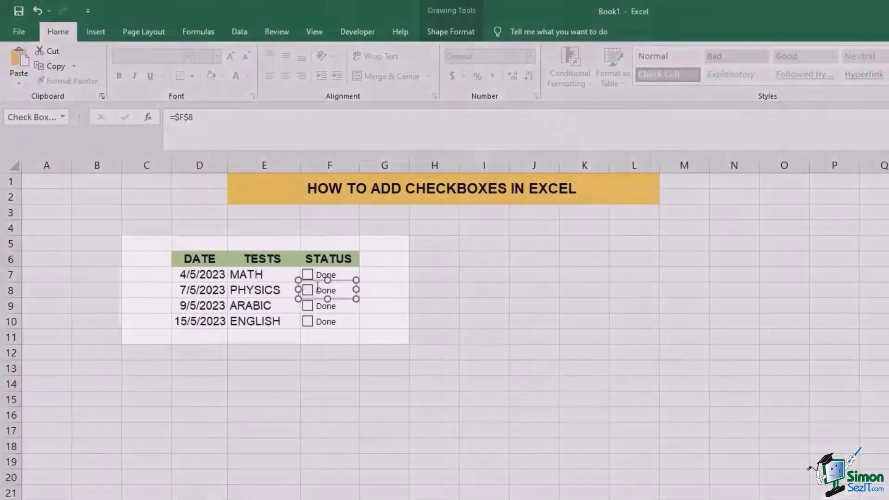
key("Escape")
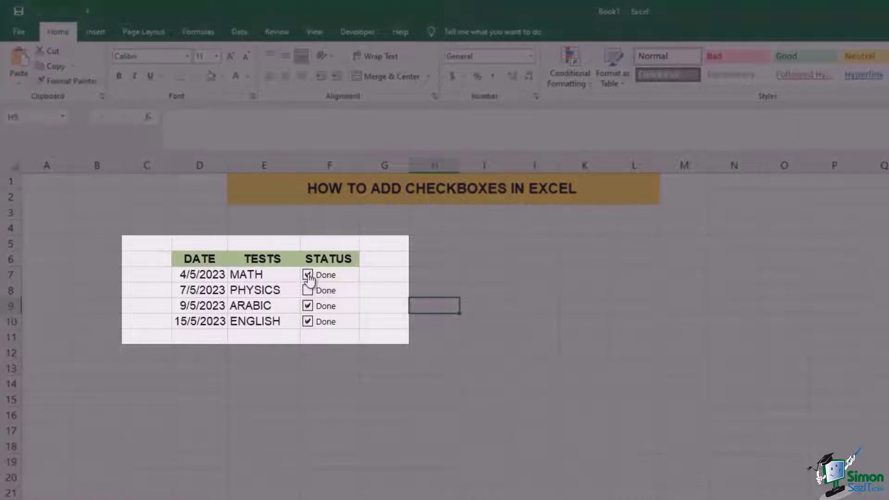
left_click(307, 290)
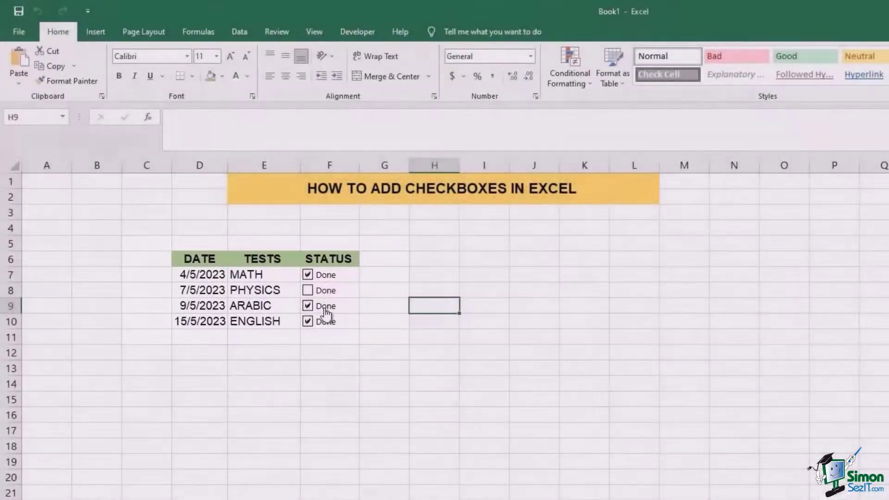
Step: Link the ARABIC check box to cell $F$9
left_click(327, 311)
right_click(327, 308)
left_click(377, 413)
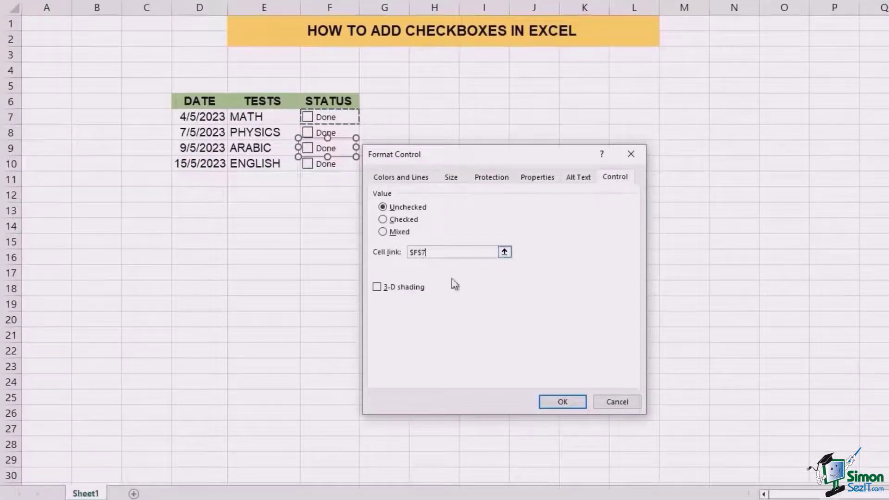
key("BackSpace")
type("9")
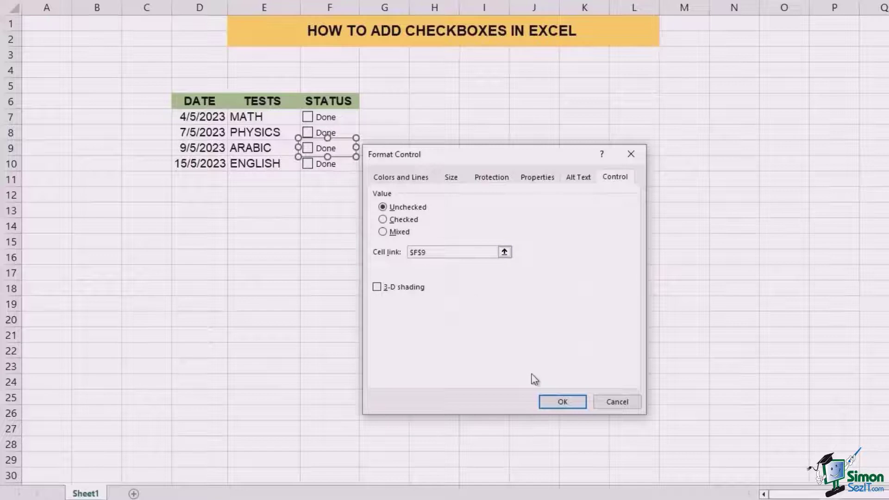
left_click(549, 401)
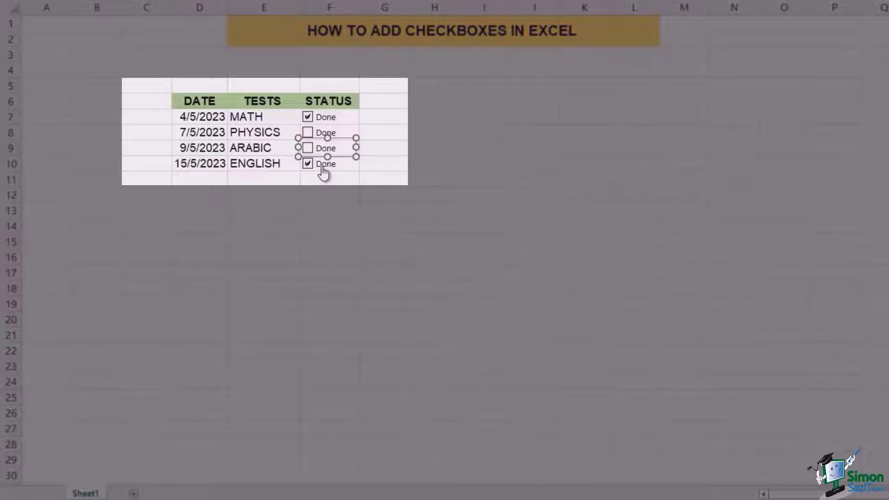
Step: Link the ENGLISH check box to cell $F$10 after seeing it shares MATH's cell
left_click(324, 172)
left_click(323, 171)
right_click(323, 166)
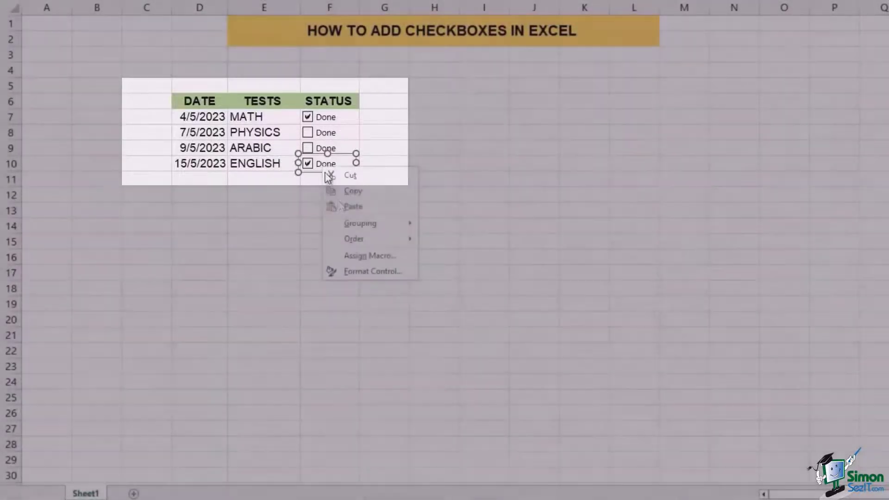
left_click(373, 273)
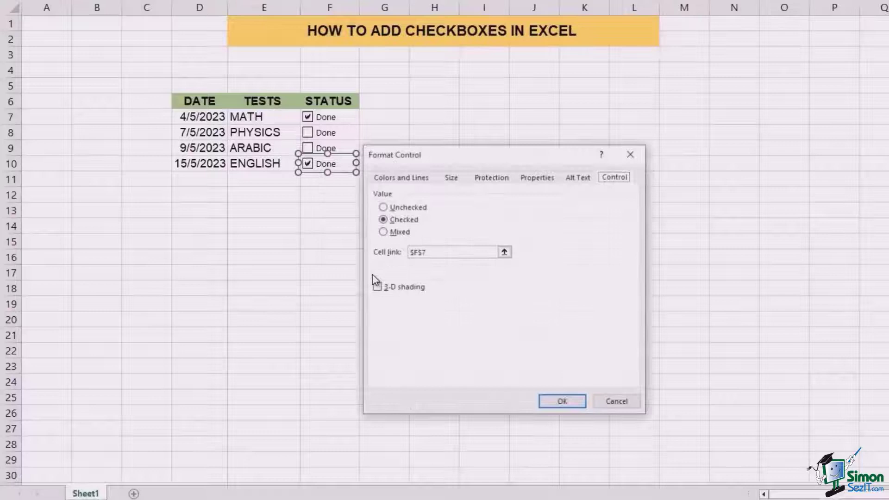
left_click(452, 254)
key("BackSpace")
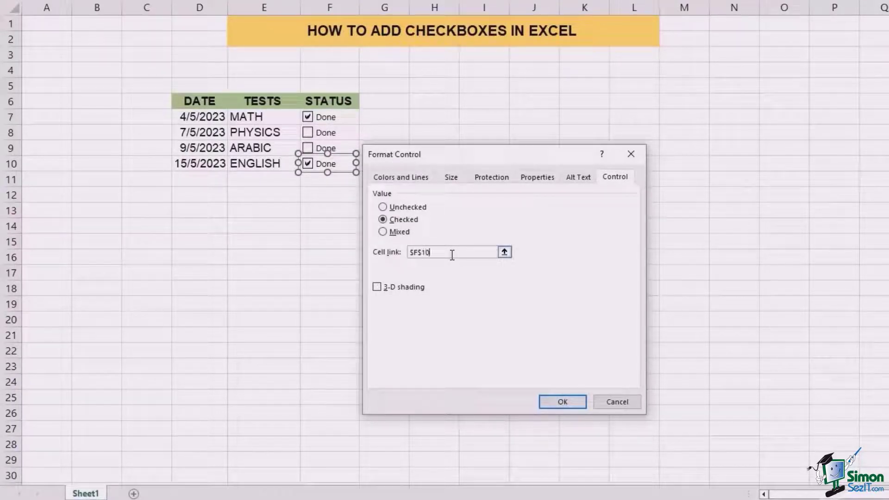
left_click(556, 403)
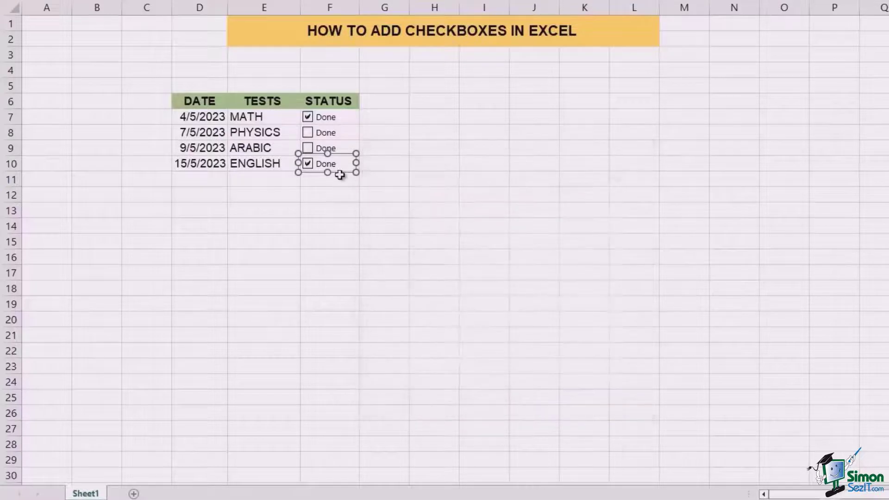
Step: Tick and untick each check box to confirm they toggle independently, leaving all unticked
left_click(340, 194)
left_click(308, 132)
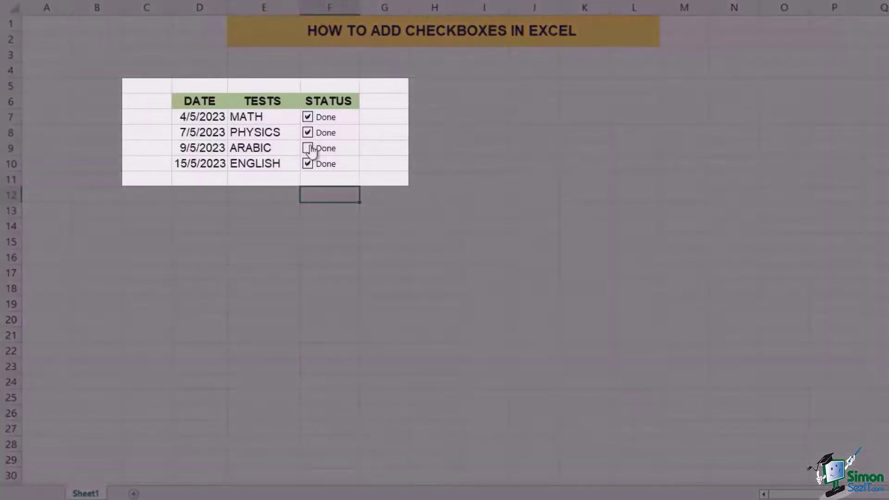
left_click(311, 151)
left_click(309, 164)
left_click(308, 119)
left_click(308, 133)
left_click(312, 149)
left_click(393, 165)
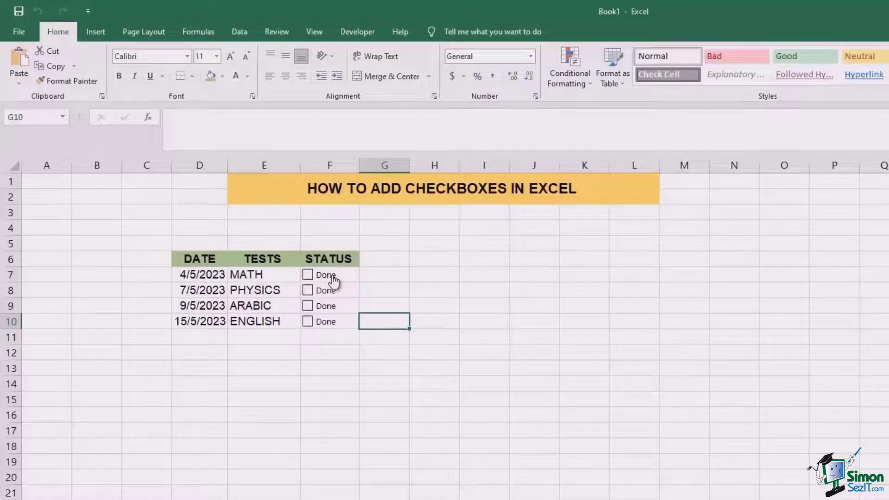
Step: Untick the MATH box and select the test names MATH through ENGLISH in E7:E10
left_click(308, 275)
left_click(269, 276)
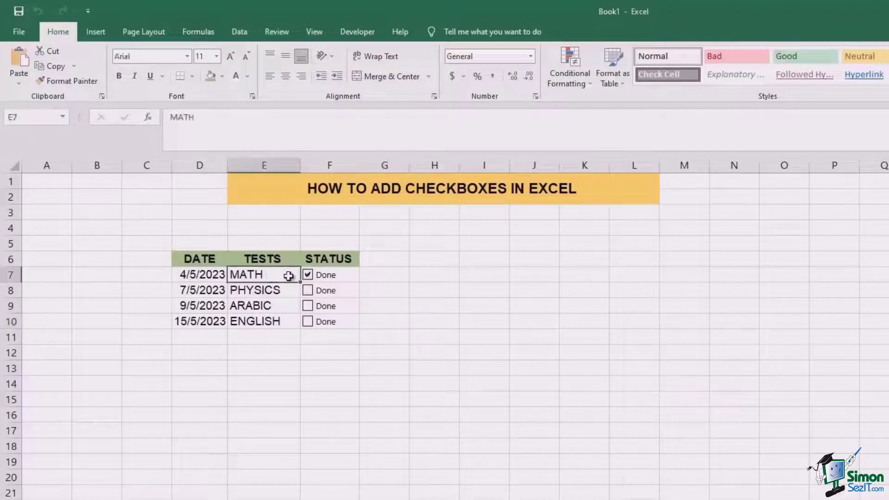
left_click(325, 280)
left_click_drag(285, 275, 287, 321)
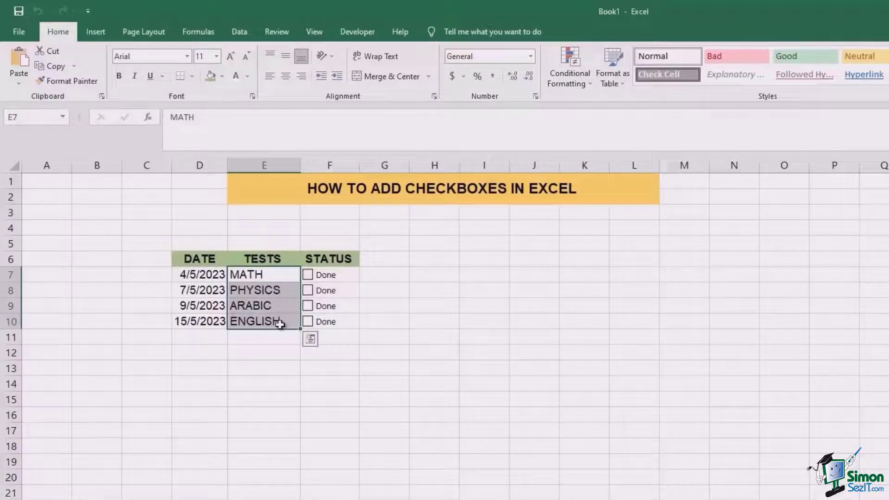
Step: Start a formula-based conditional formatting rule with the condition =$F7
left_click(584, 85)
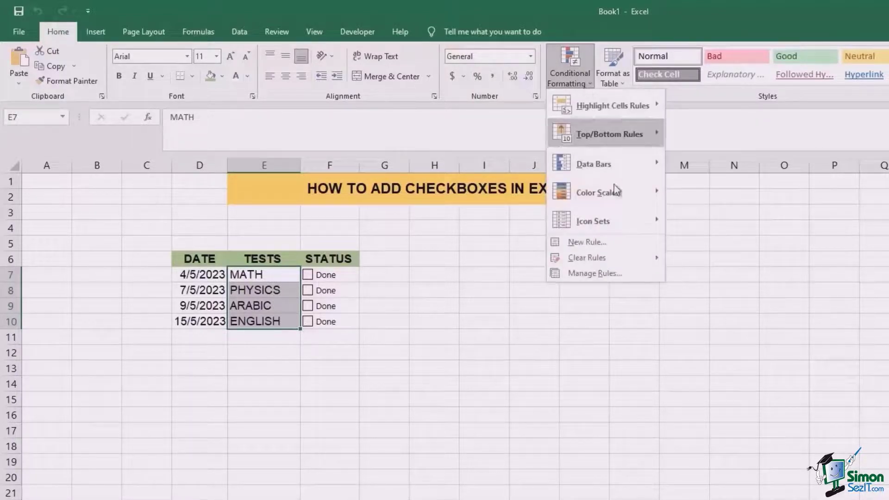
left_click(628, 242)
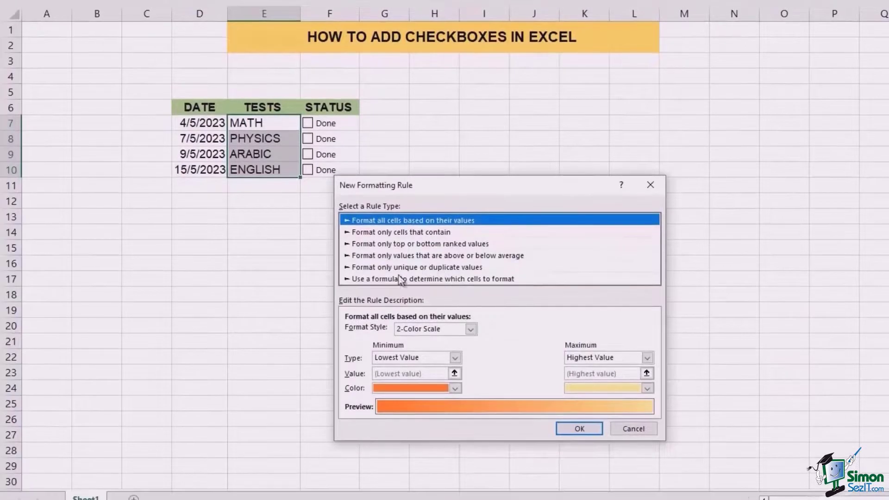
left_click(480, 281)
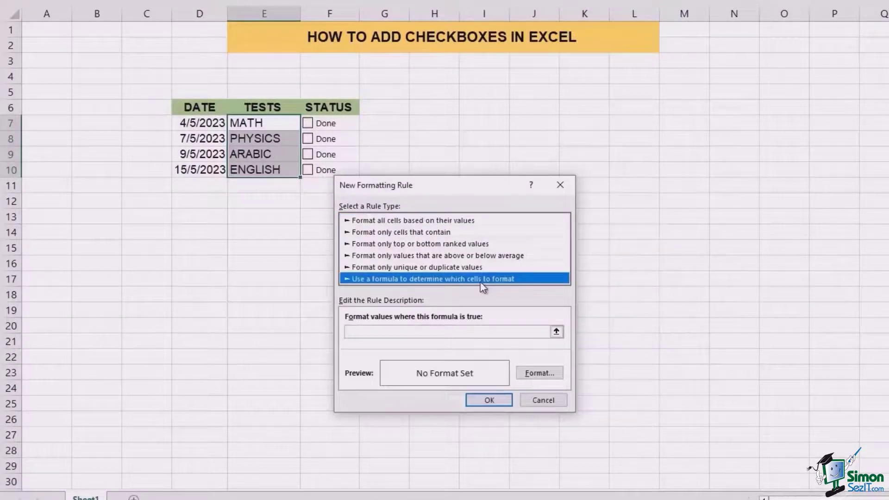
left_click(396, 333)
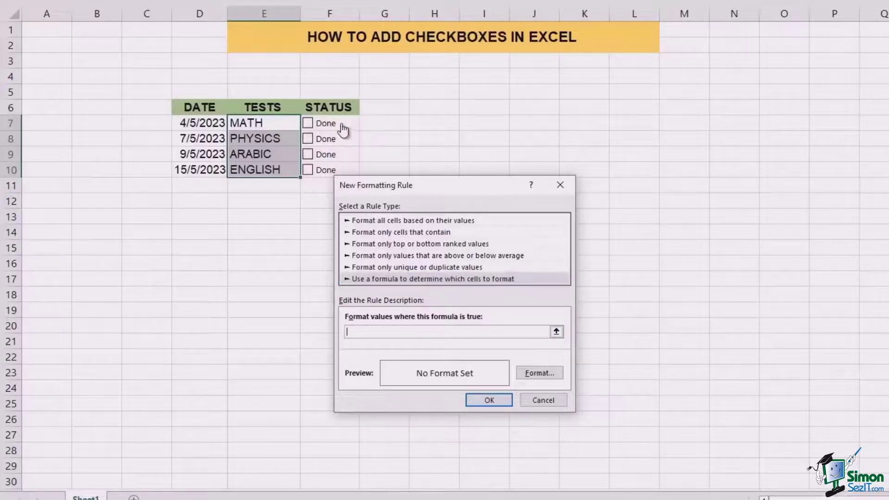
left_click(377, 124)
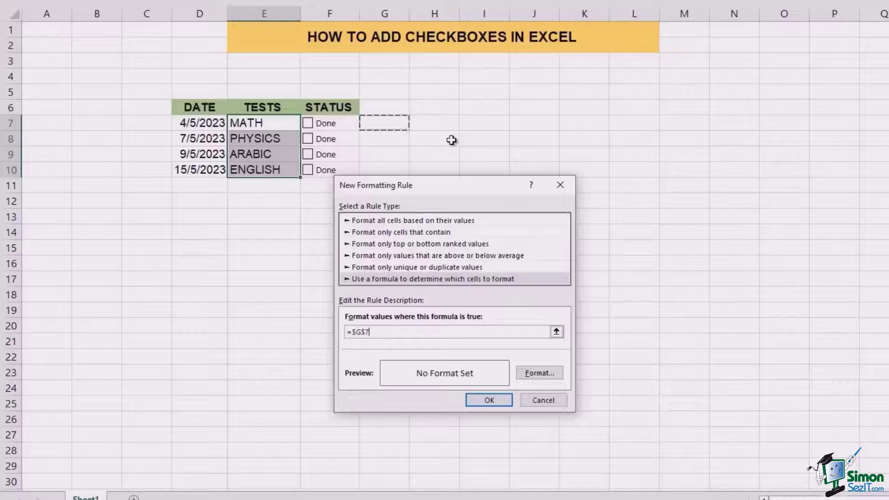
key("Left")
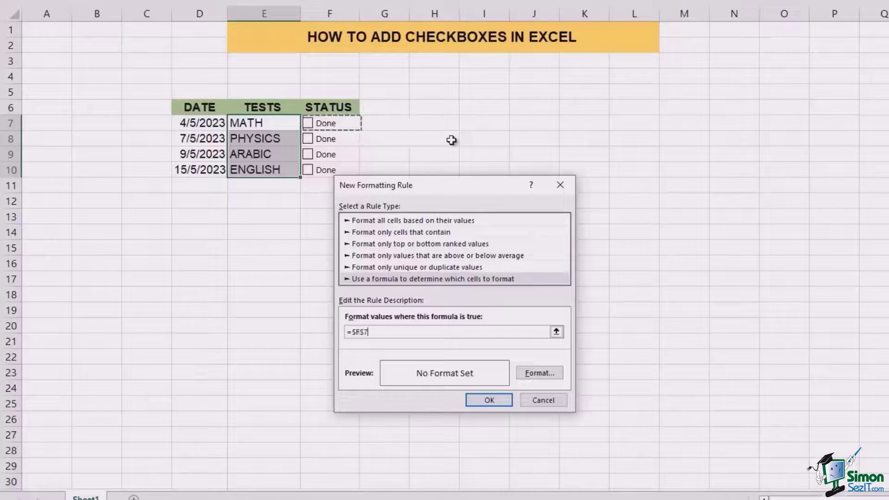
left_click(357, 333)
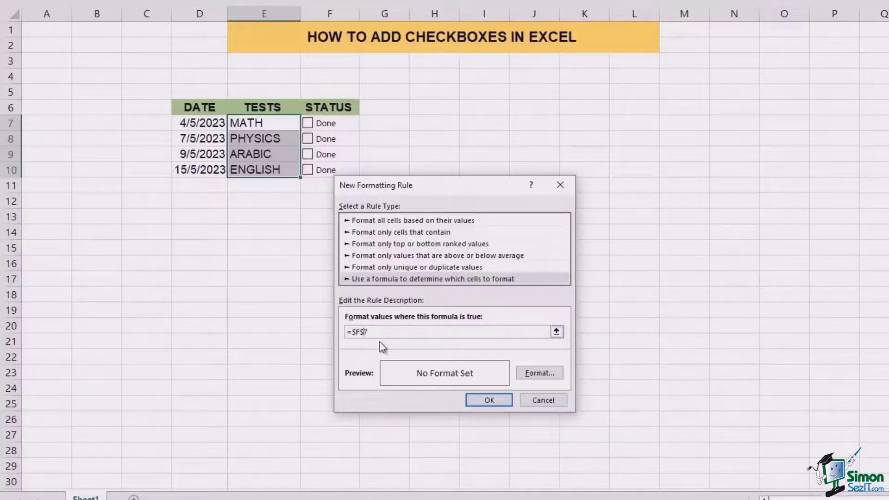
key("BackSpace")
Step: Format matching cells with strikethrough and dark grey font, then save the rule
left_click(539, 373)
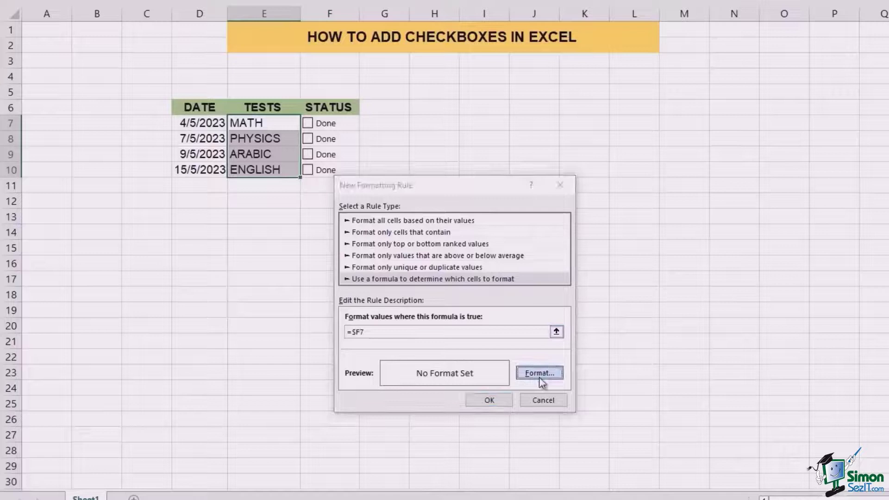
left_click(359, 287)
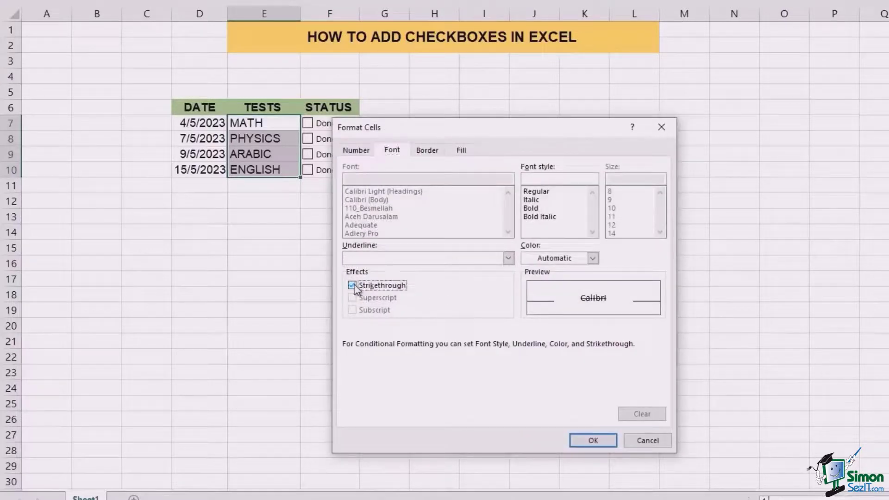
left_click(592, 258)
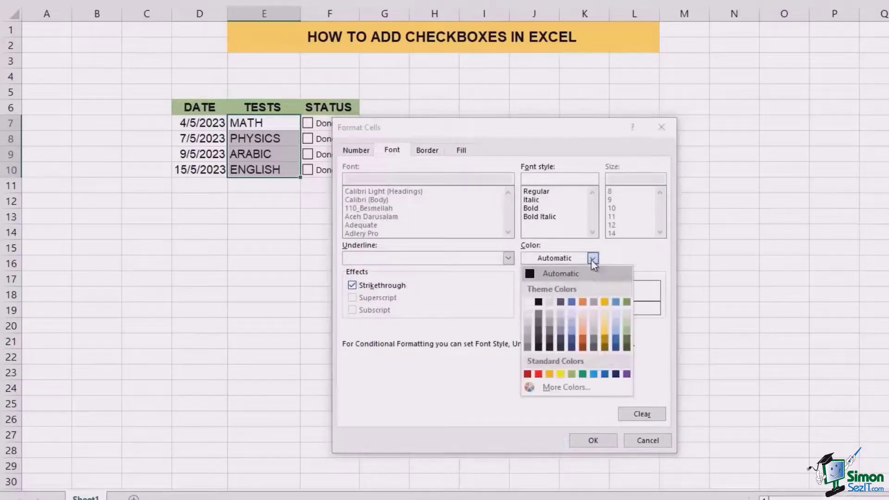
left_click(550, 330)
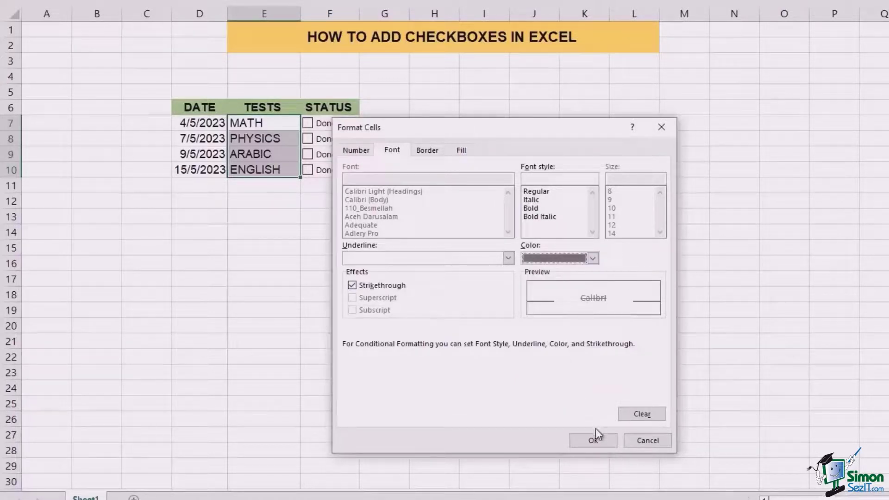
left_click(597, 440)
left_click(486, 401)
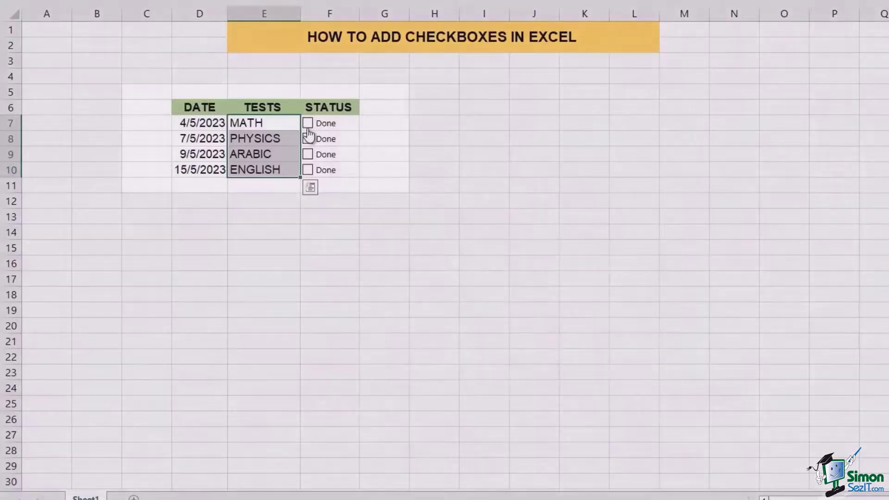
Step: Tick the MATH, PHYSICS, ARABIC and ENGLISH Done boxes, then untick PHYSICS so only its strikethrough clears
left_click(307, 123)
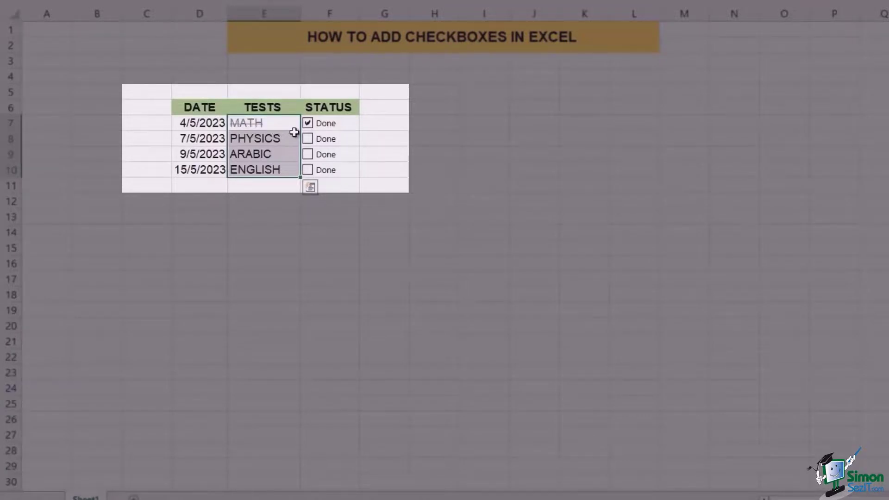
left_click(308, 139)
left_click(329, 157)
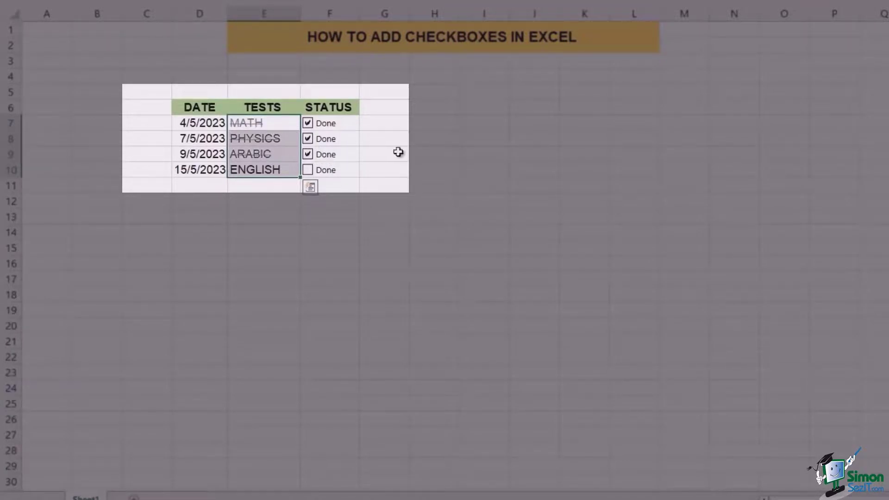
left_click(397, 152)
left_click(307, 170)
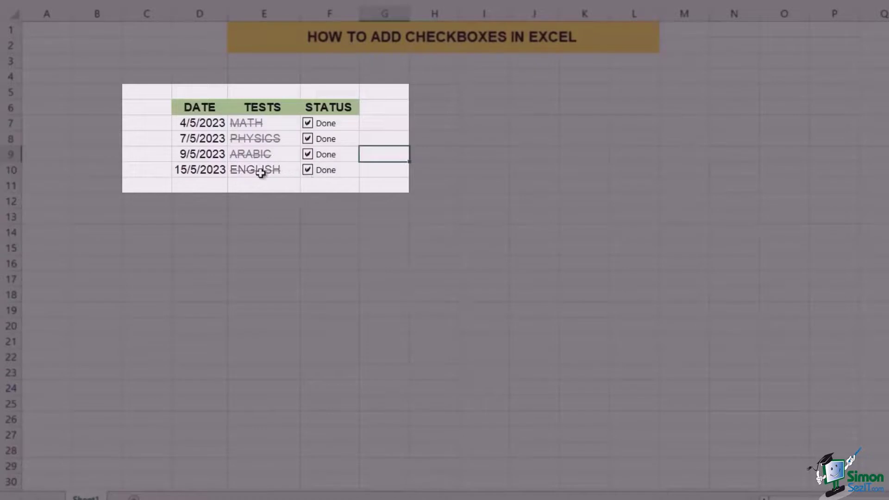
left_click(308, 139)
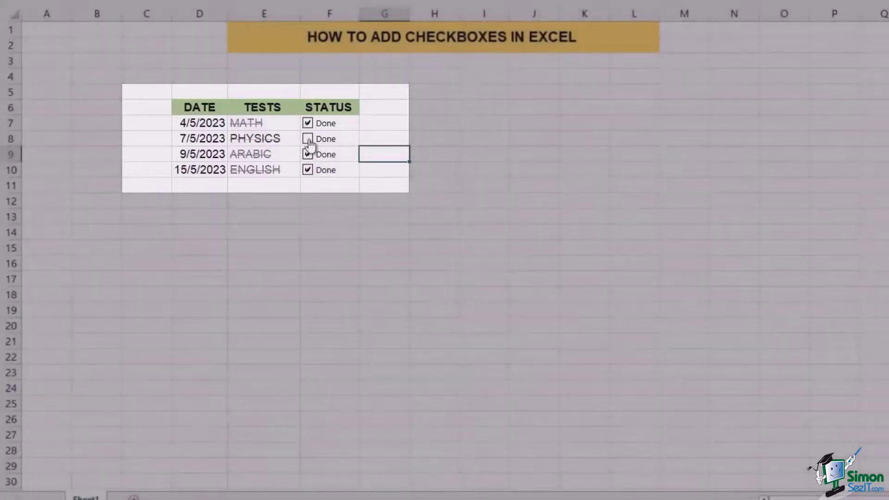